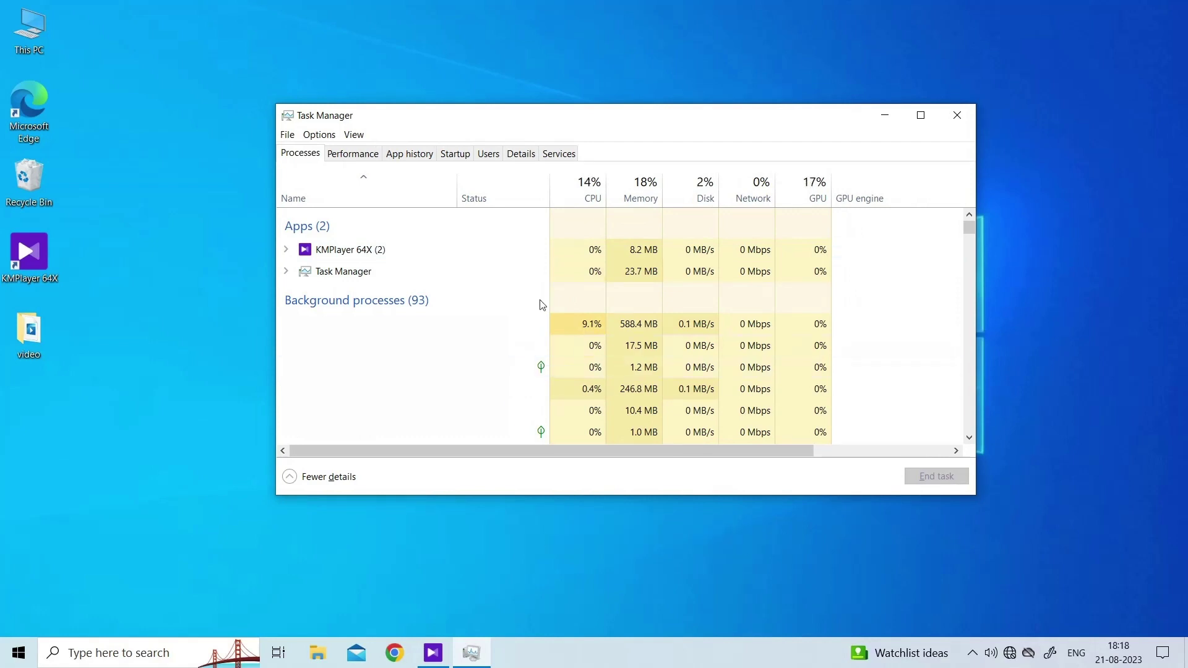
End the KMPlayer 64X process from Task Manager's Processes list.
click(305, 155)
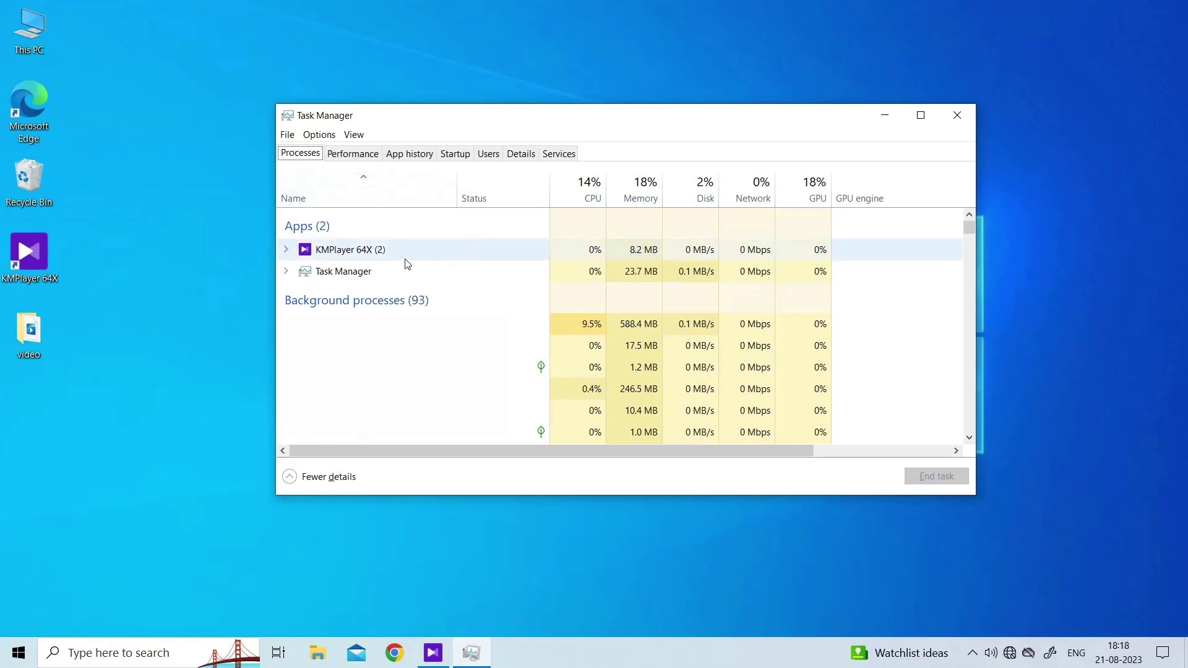
click(516, 251)
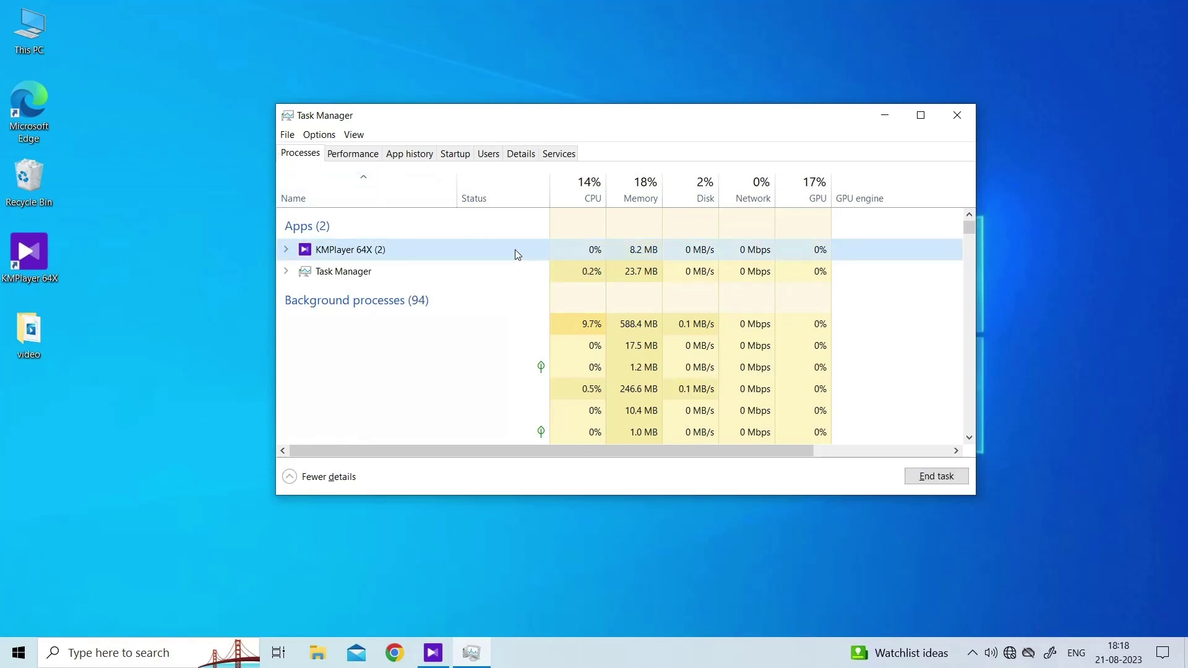
right_click(515, 250)
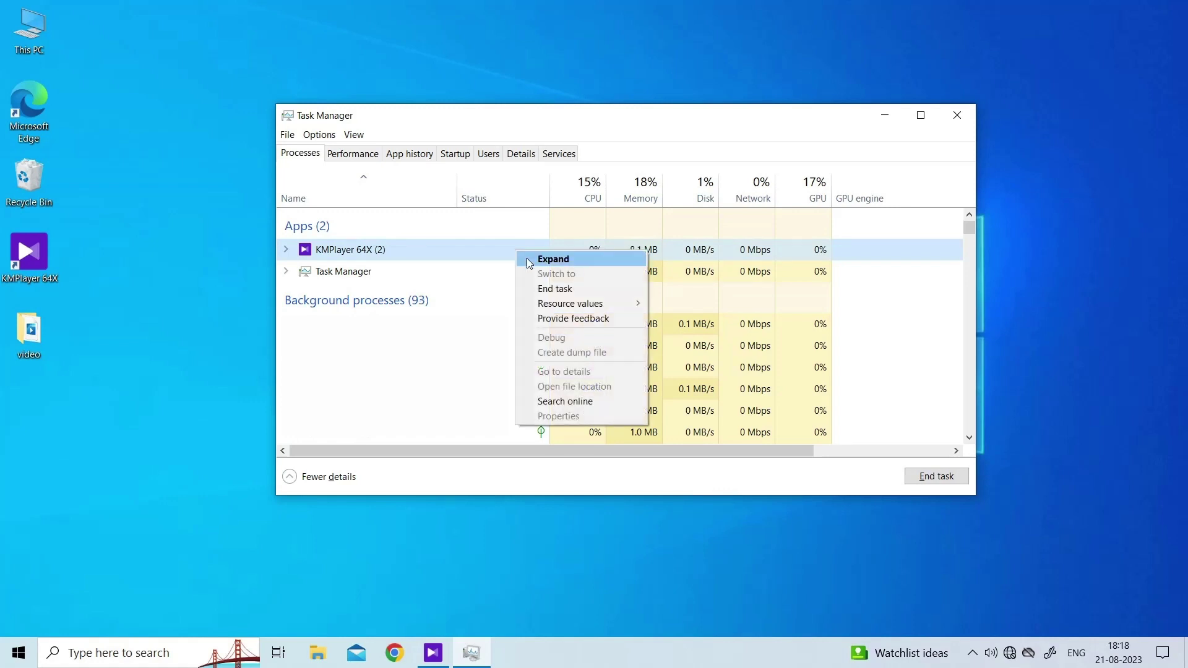
click(573, 289)
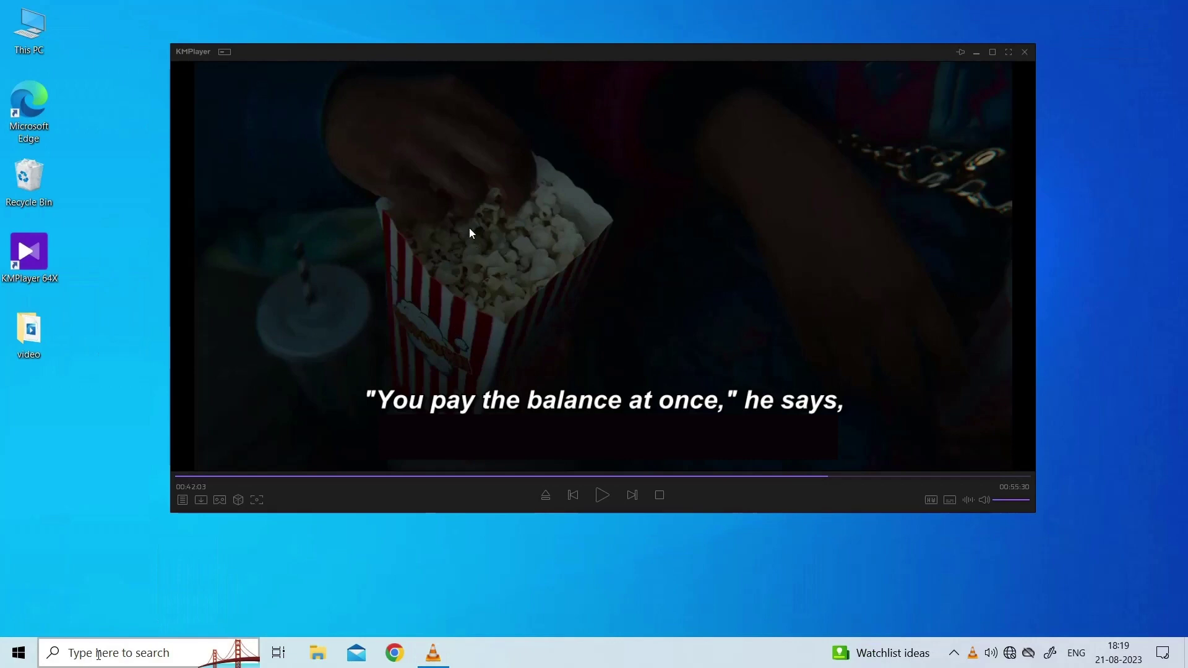
In KMPlayer Options > Subtitles, set the Delay step to 100 ms and confirm.
right_click(453, 131)
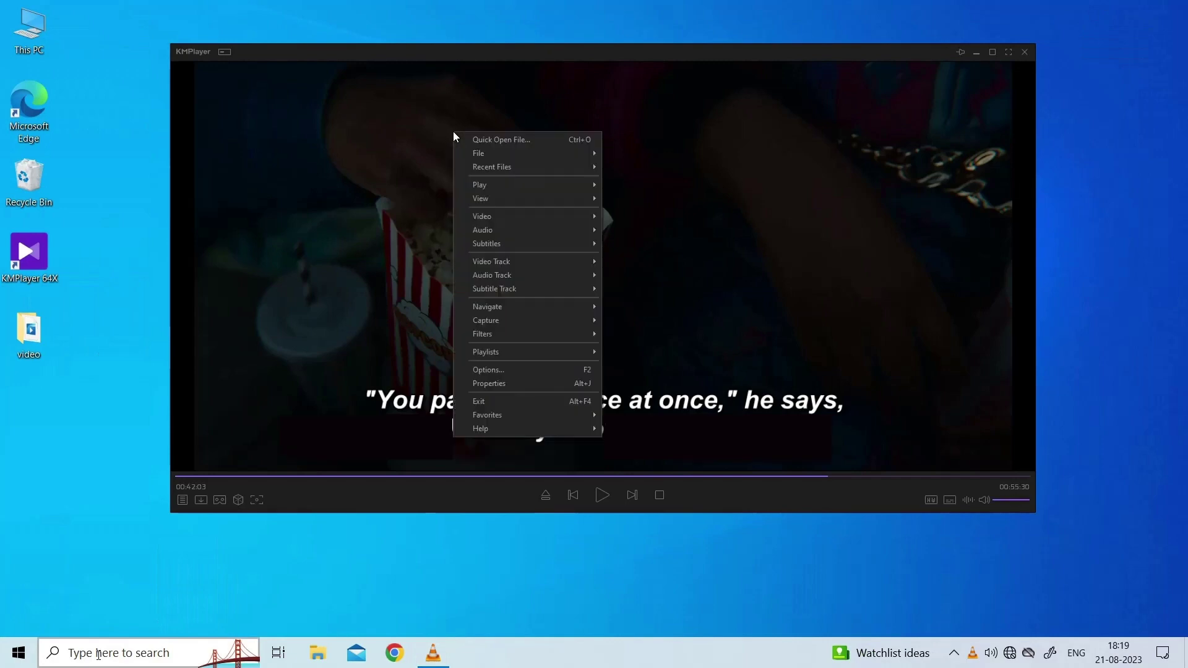
click(513, 371)
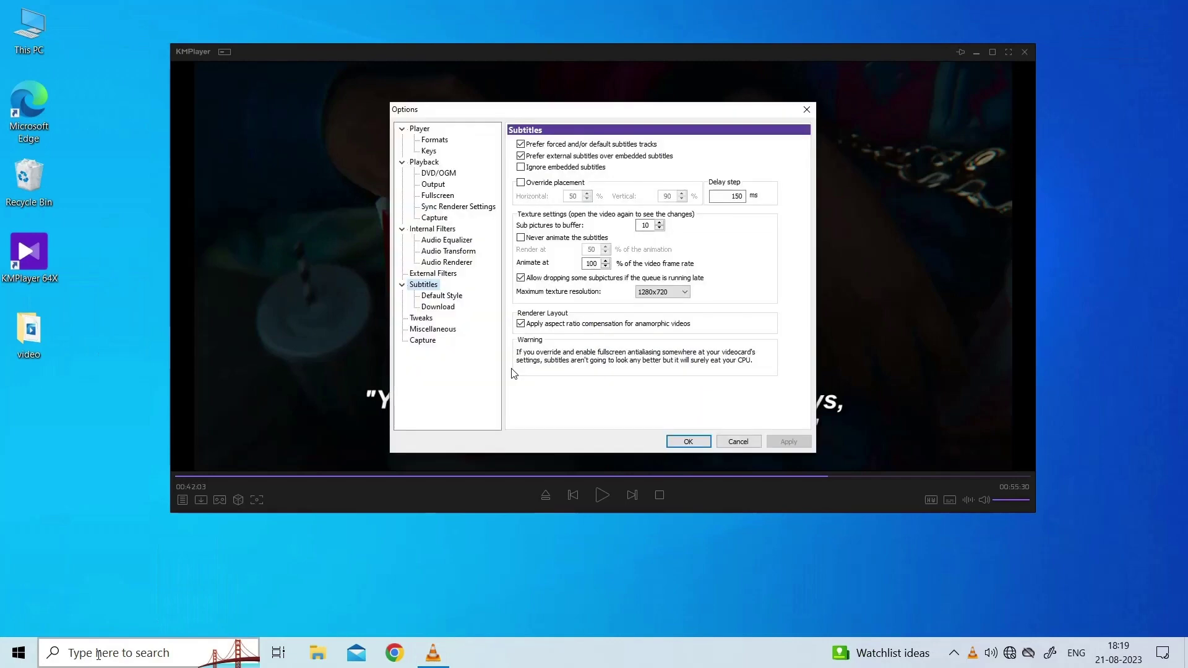
click(427, 274)
click(426, 286)
double_click(743, 196)
text(100)
click(688, 442)
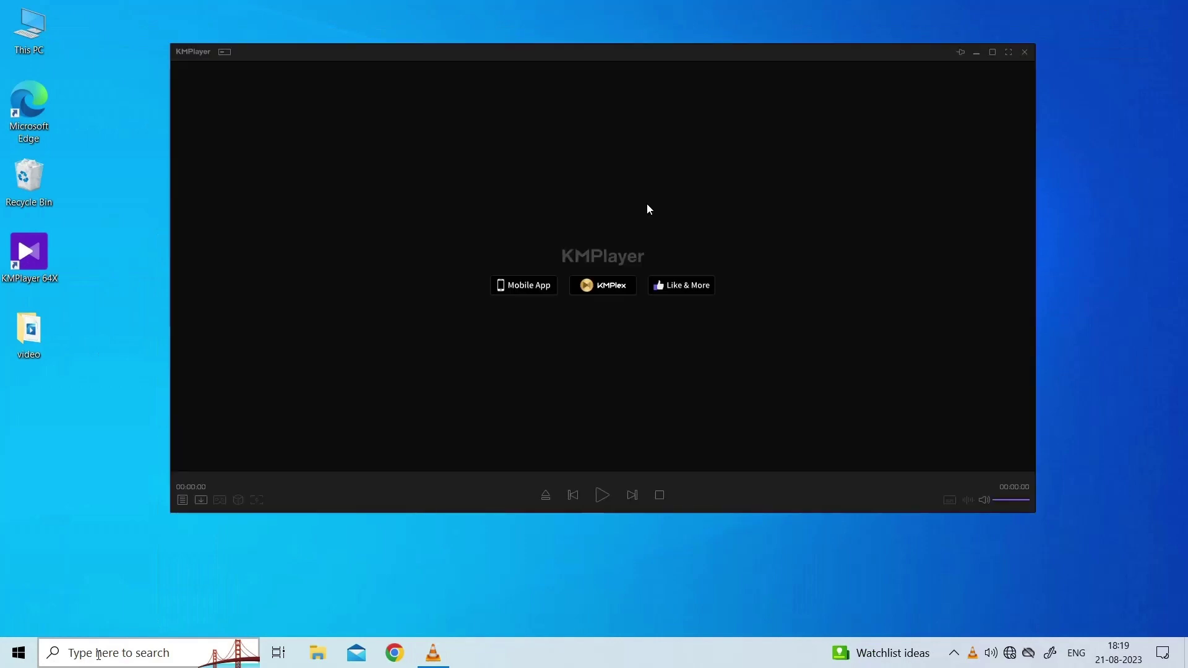
Open Help > About from the player's context menu to view KMPlayer's version.
right_click(647, 203)
mouse_move(521, 447)
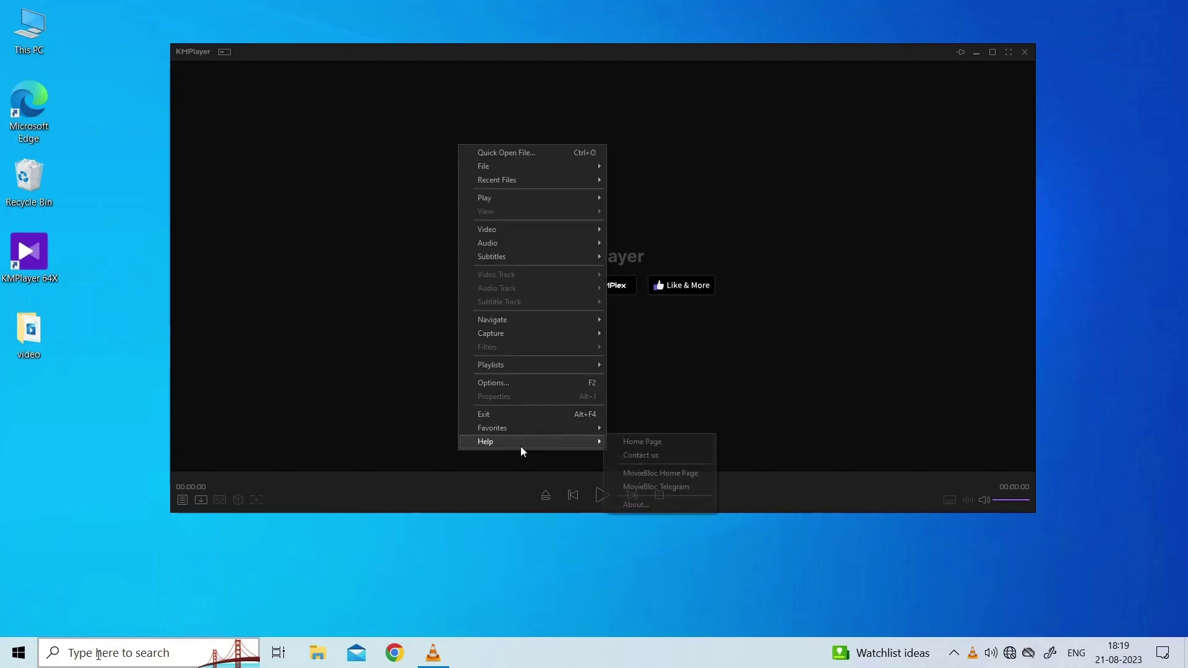
click(658, 504)
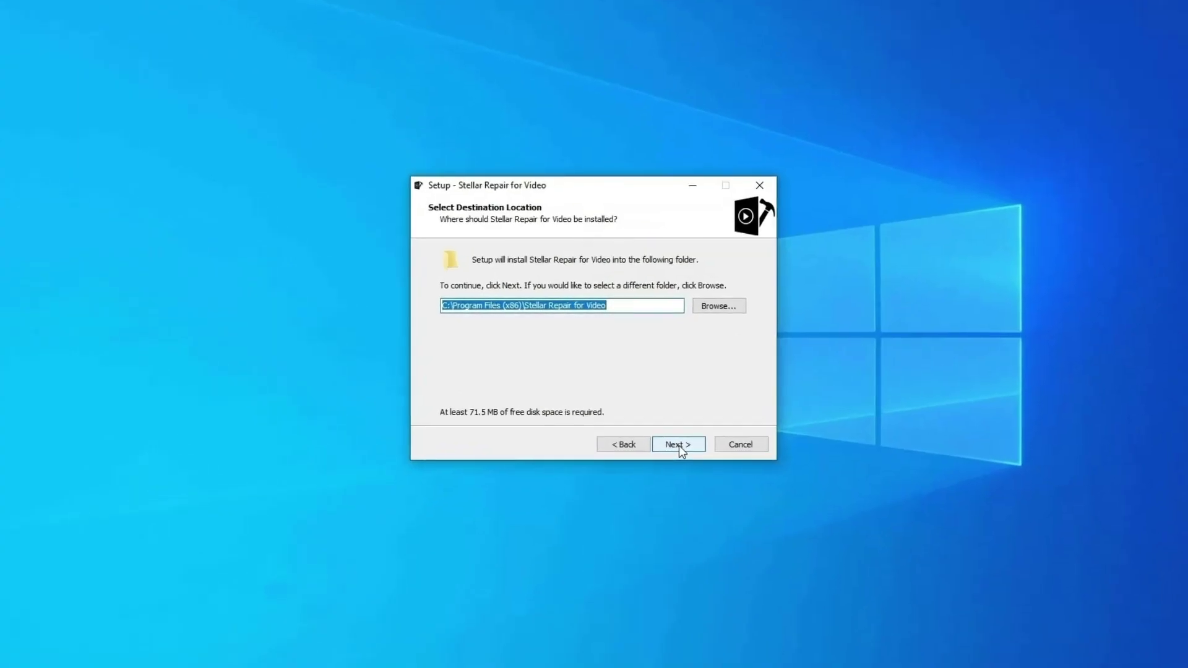
Accept the default install folder, Start Menu folder and desktop icon, then install Stellar Repair for Video.
click(679, 445)
click(679, 446)
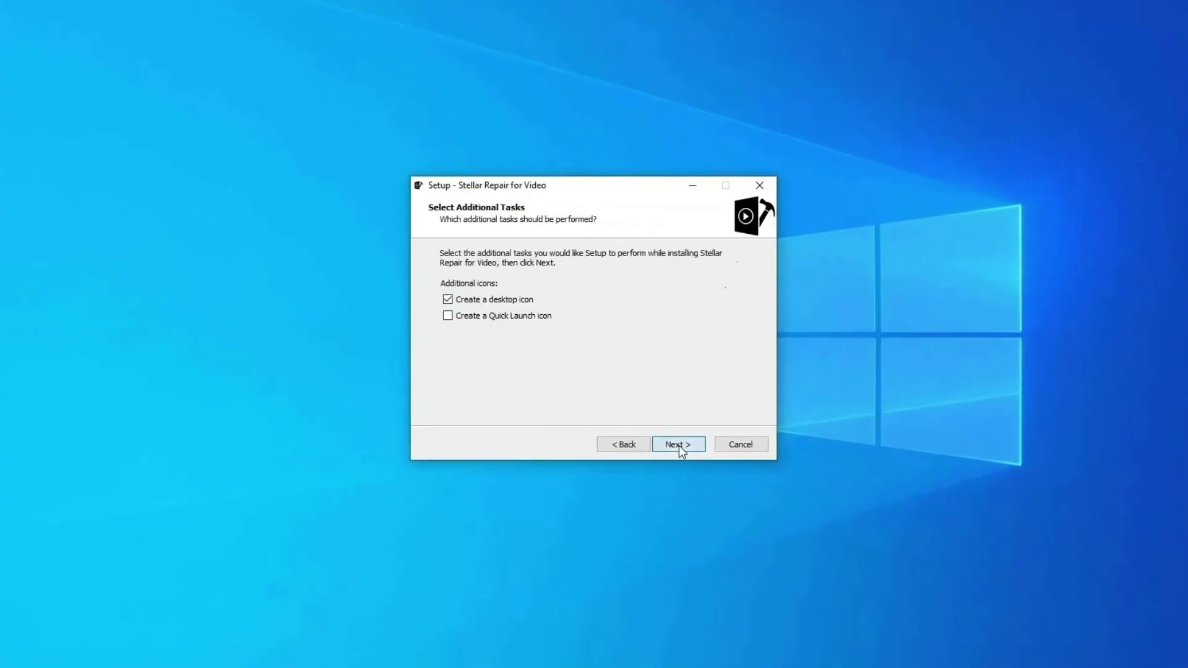
click(678, 446)
click(679, 447)
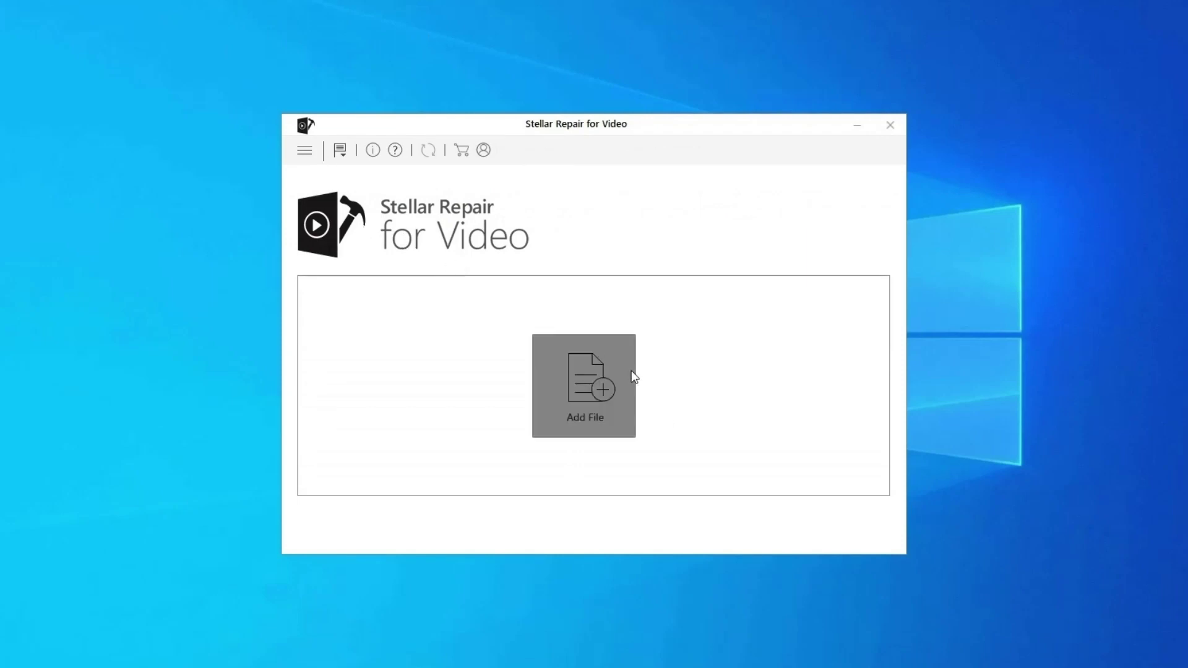
Add WINDOW.AVI.mp4 from the VIDEO folder, repair it, and dismiss the completion message.
click(600, 392)
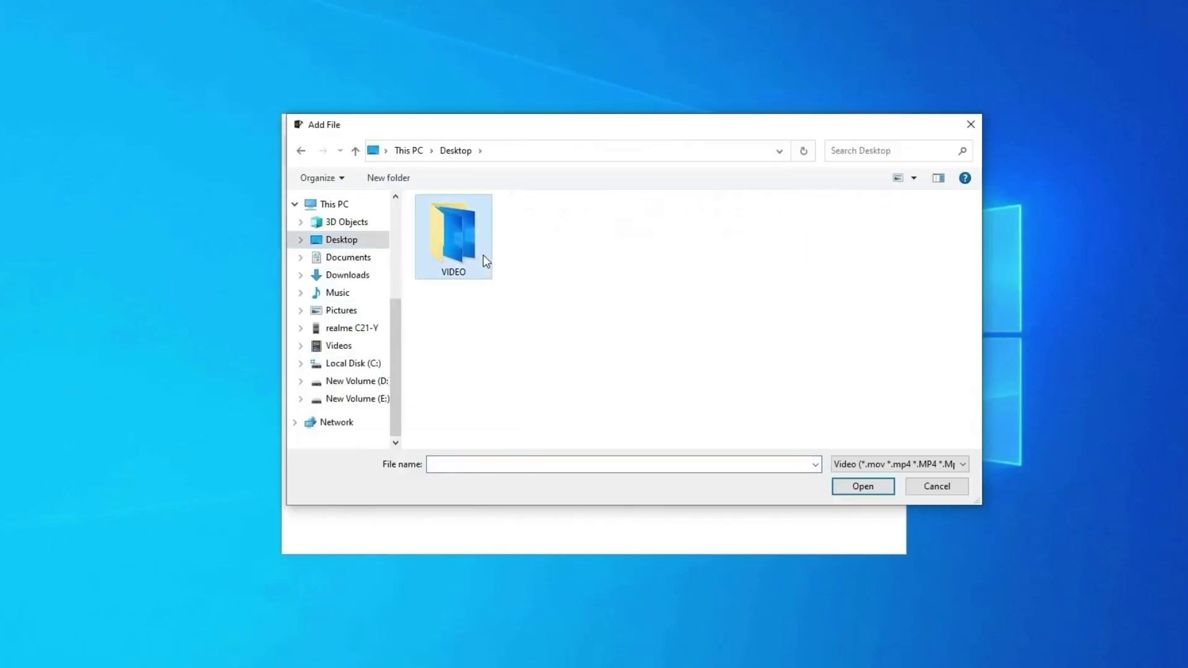
double_click(480, 255)
double_click(454, 247)
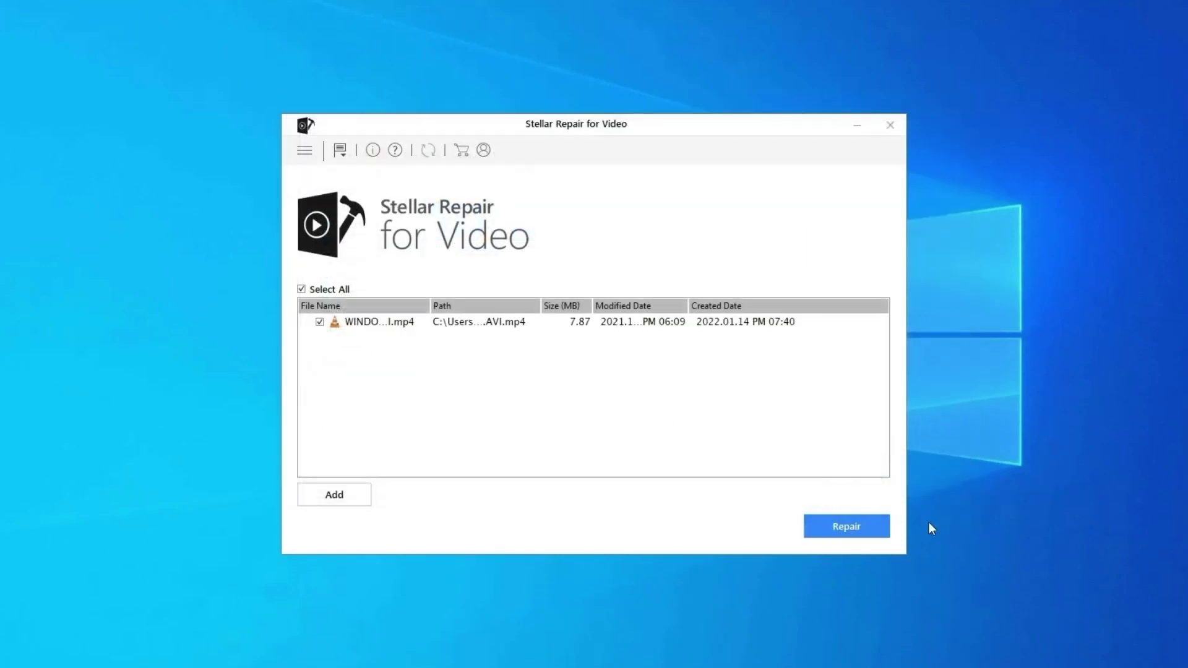
click(845, 527)
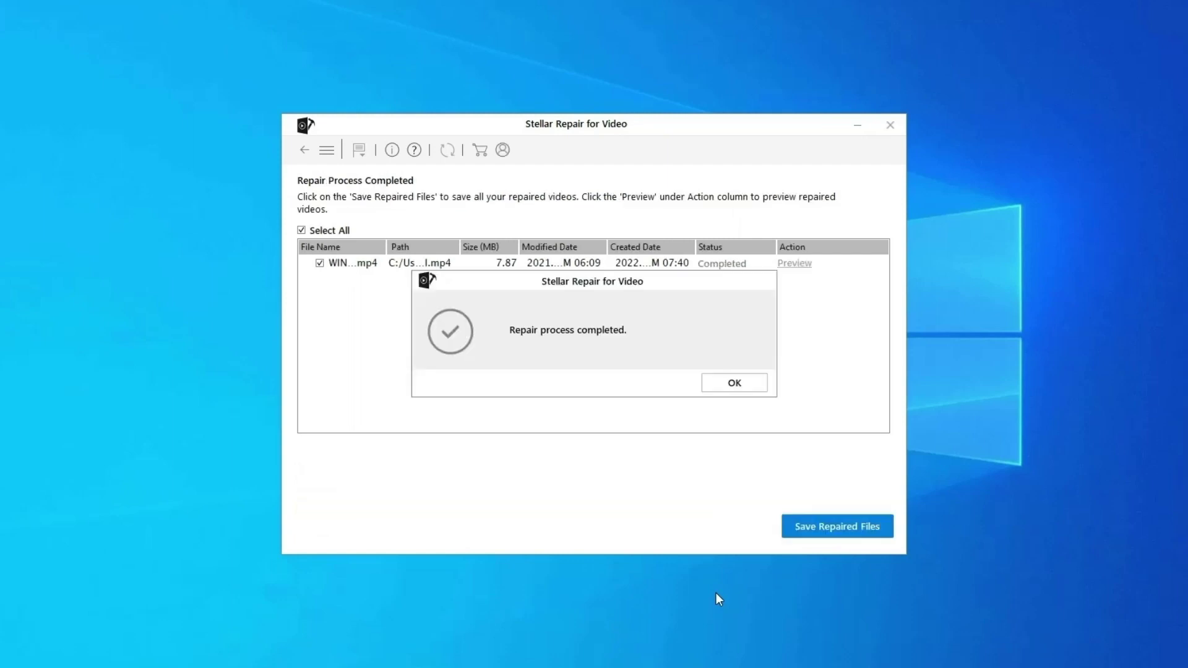
click(752, 385)
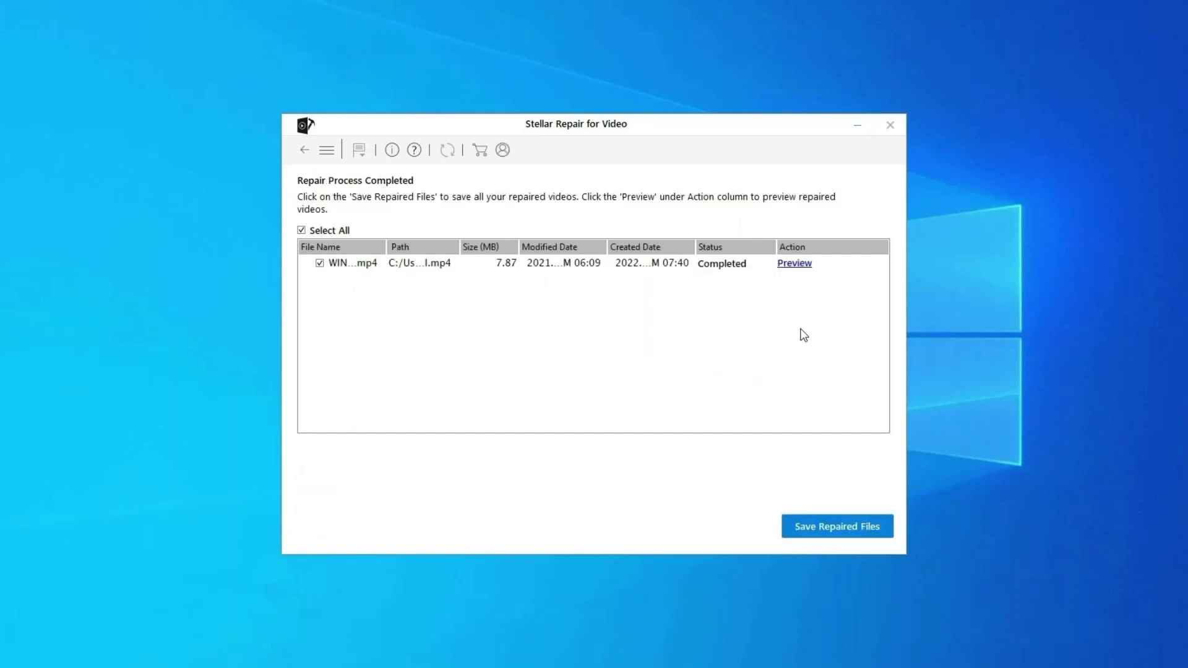